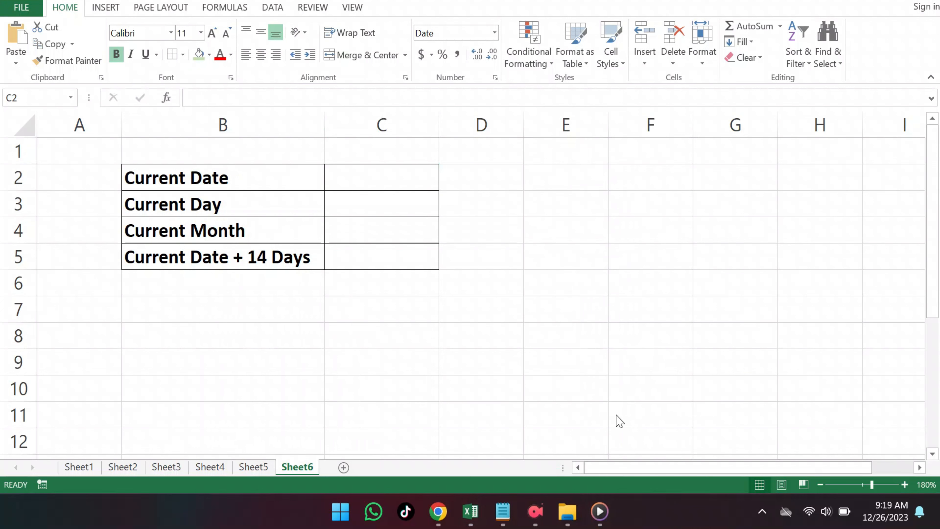
# Enter the formula =TODAY() in cell C2 to return the current date
pyautogui.click(432, 179)
pyautogui.doubleClick(432, 180)
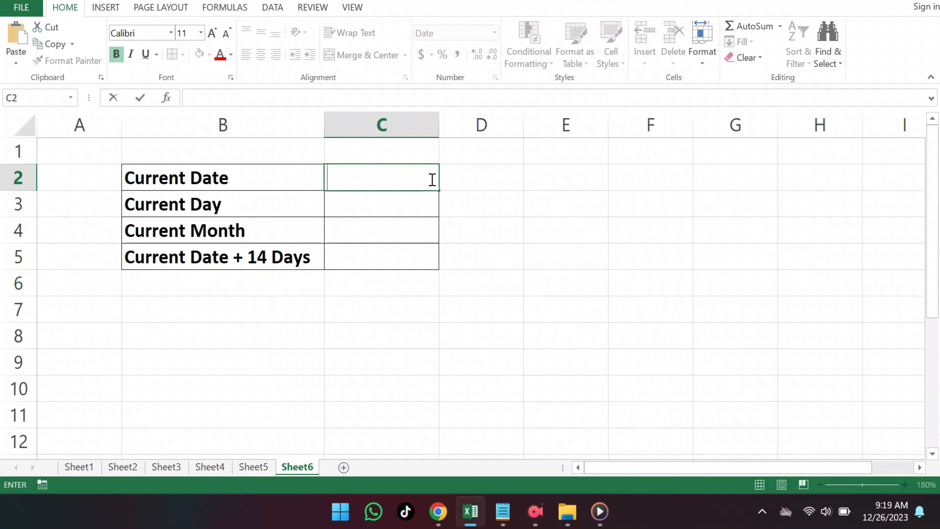
pyautogui.write('=')
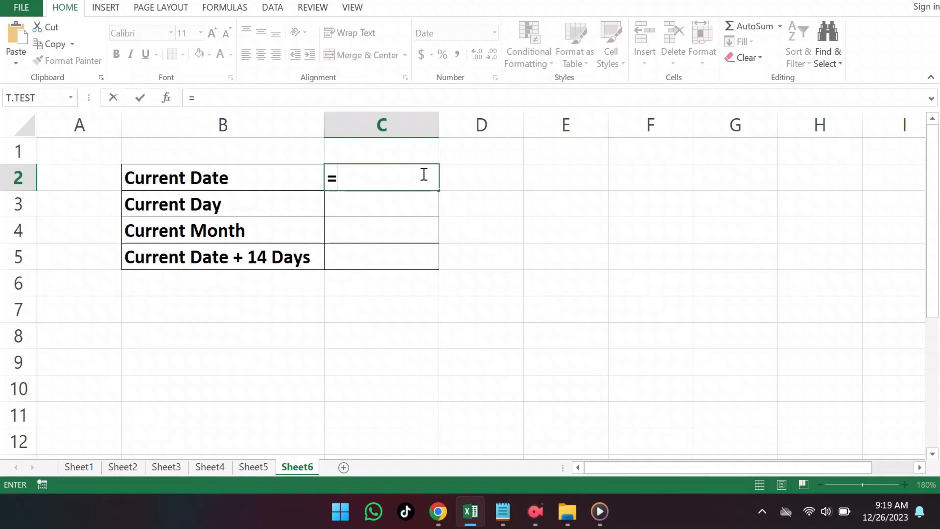
pyautogui.write('tod')
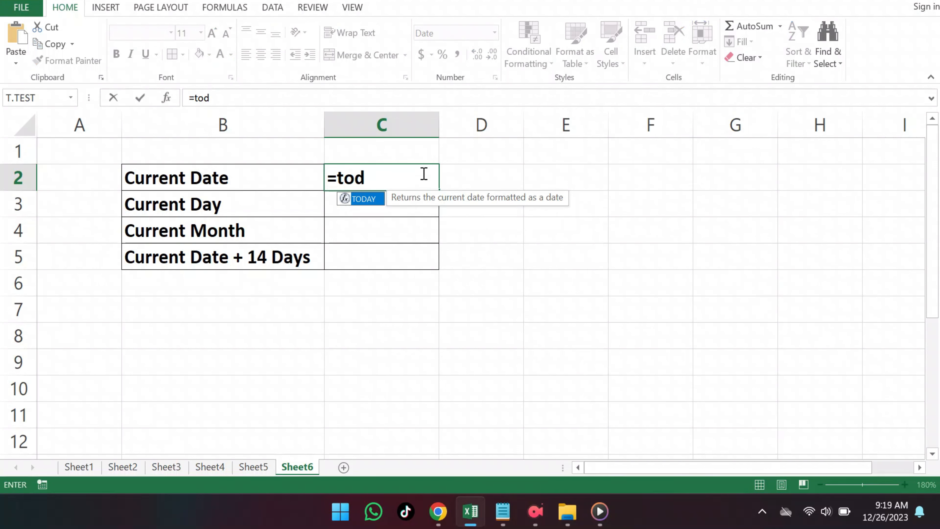
pyautogui.doubleClick(371, 205)
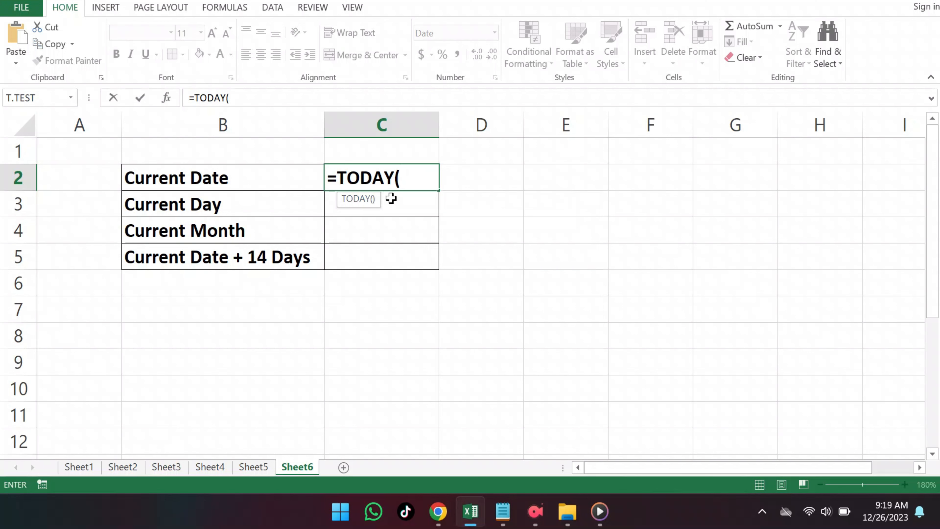
pyautogui.write(')')
pyautogui.press('Return')
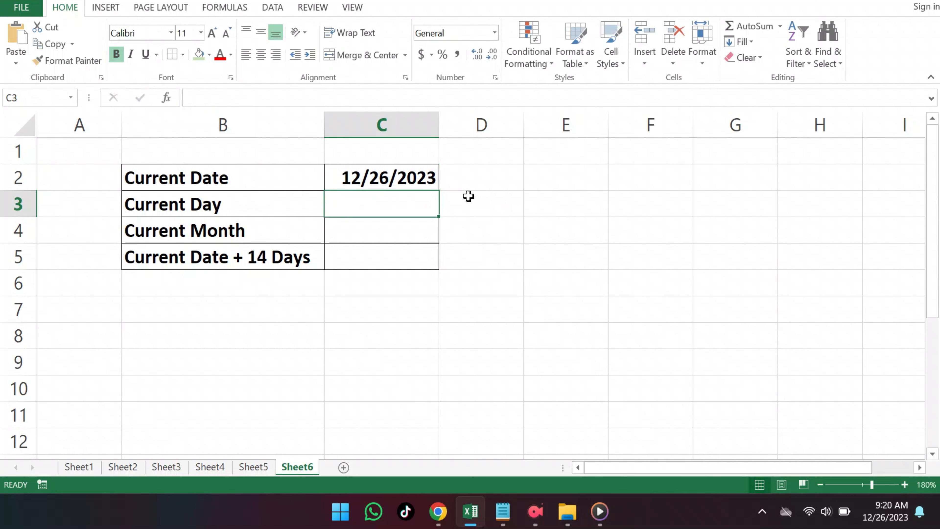
# Examine the date format types available for the current date in cell C2, keeping the existing format
pyautogui.click(430, 185)
pyautogui.rightClick(430, 190)
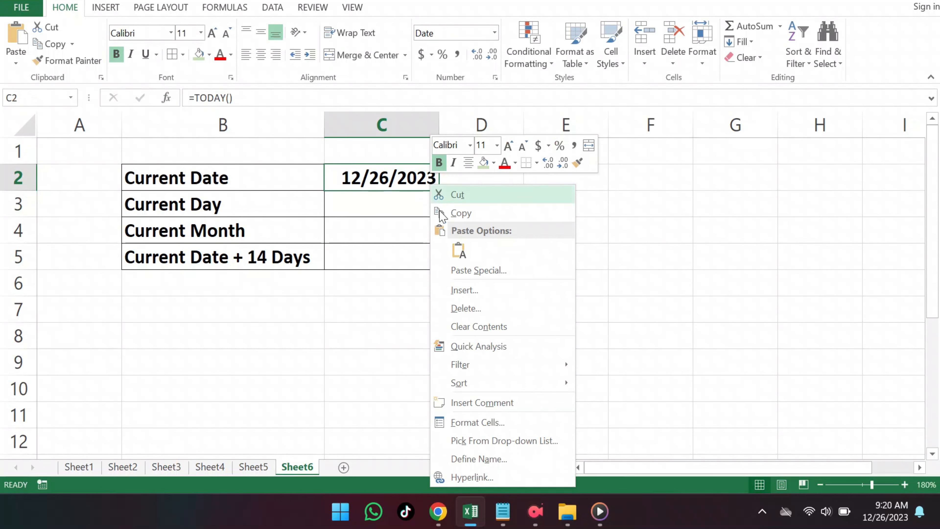
pyautogui.click(478, 422)
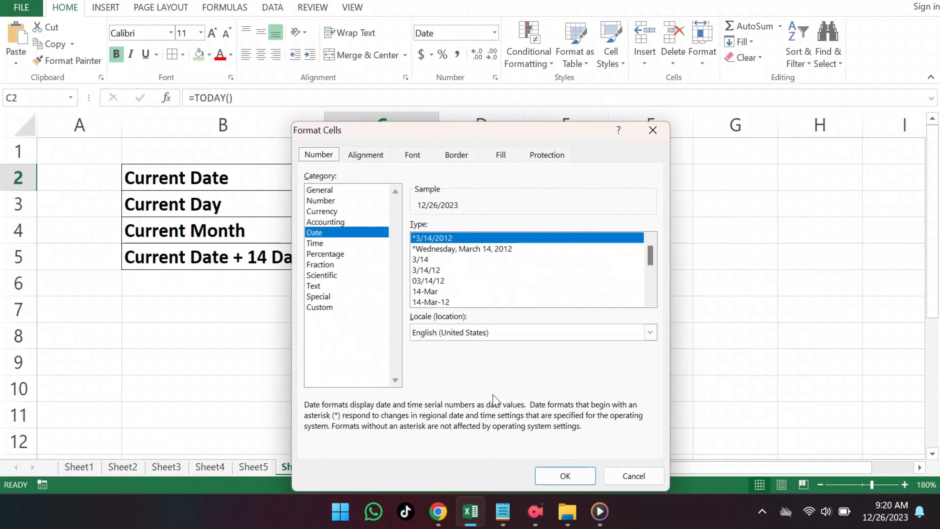
pyautogui.click(651, 301)
pyautogui.click(650, 300)
pyautogui.click(651, 301)
pyautogui.click(650, 301)
pyautogui.click(650, 300)
pyautogui.click(650, 300)
pyautogui.click(650, 301)
pyautogui.click(651, 301)
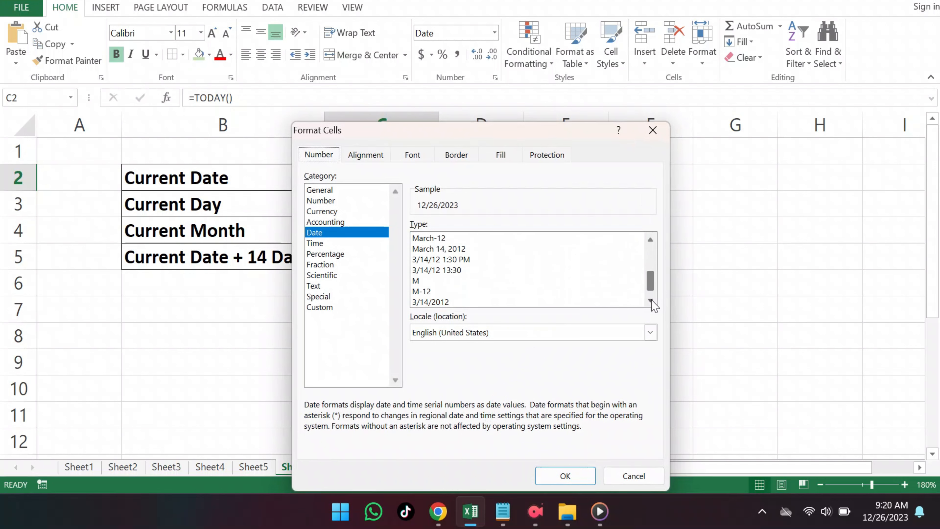
pyautogui.click(579, 475)
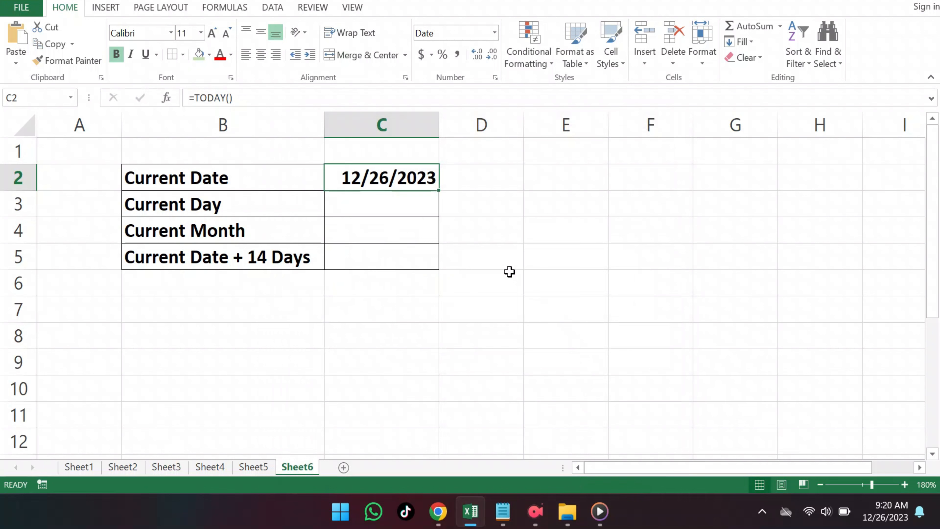
# Enter the formula =DAY(TODAY()) in cell C3 to return the current day of the month
pyautogui.click(428, 203)
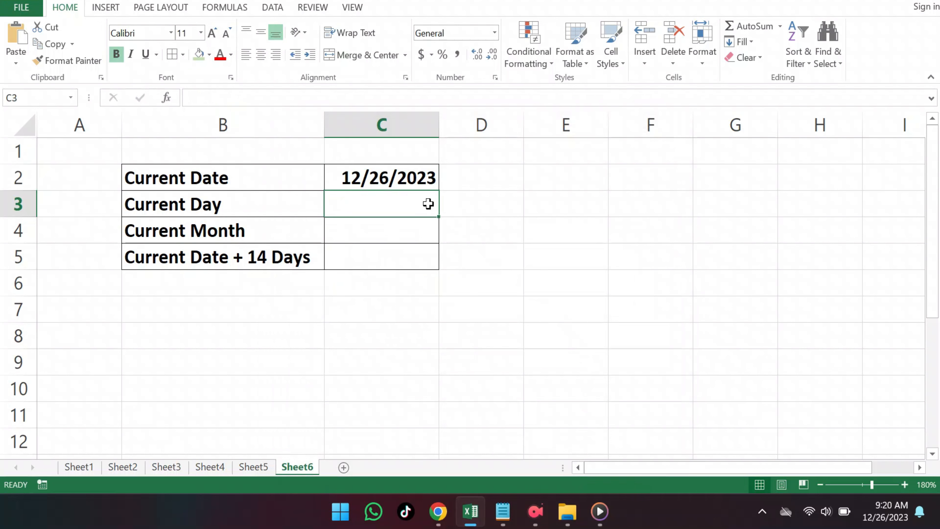
pyautogui.doubleClick(429, 204)
pyautogui.write('=')
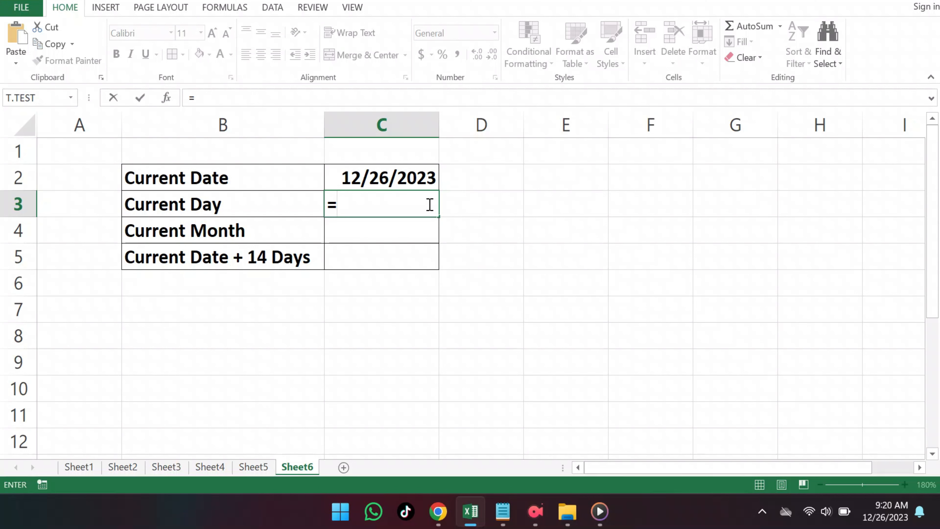
pyautogui.write('da')
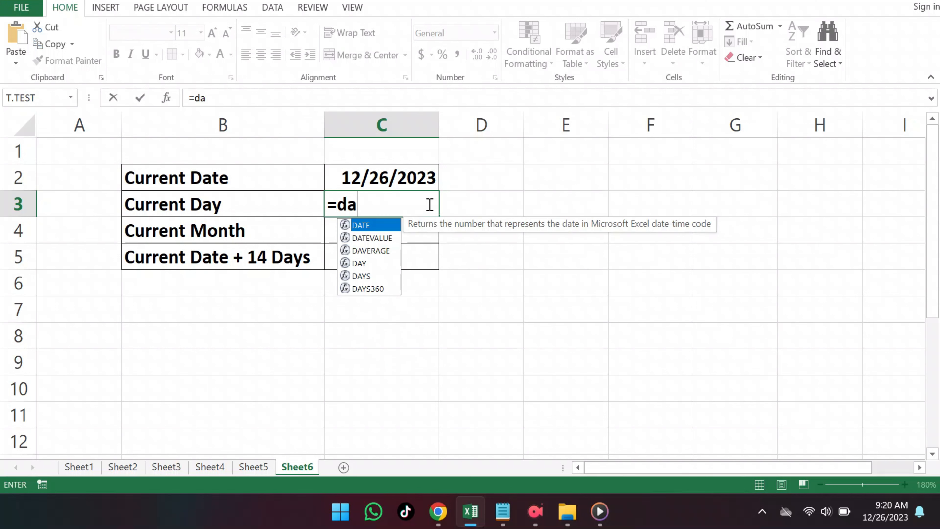
pyautogui.write('y')
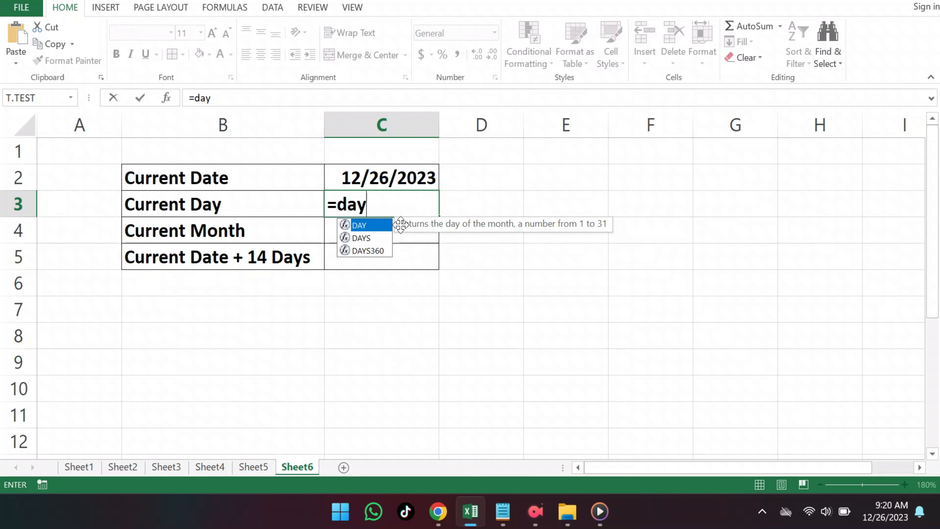
pyautogui.doubleClick(370, 225)
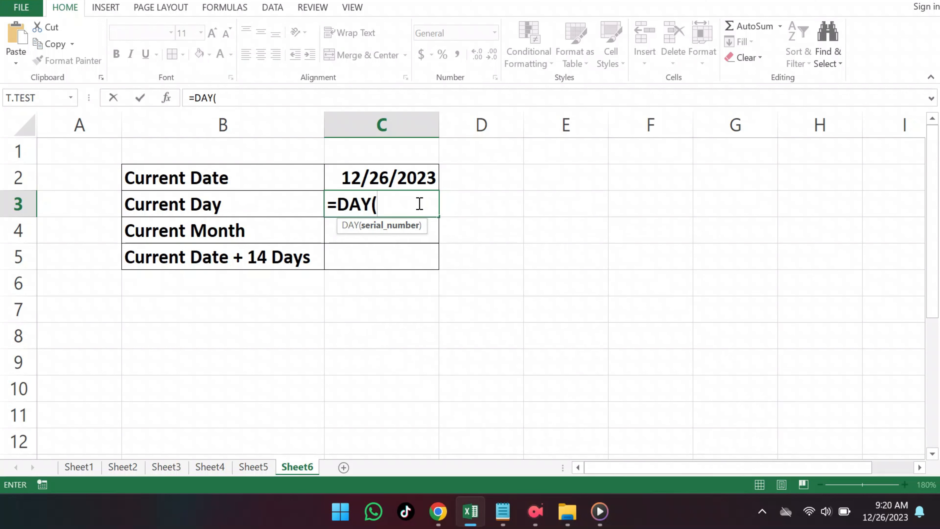
pyautogui.write('to')
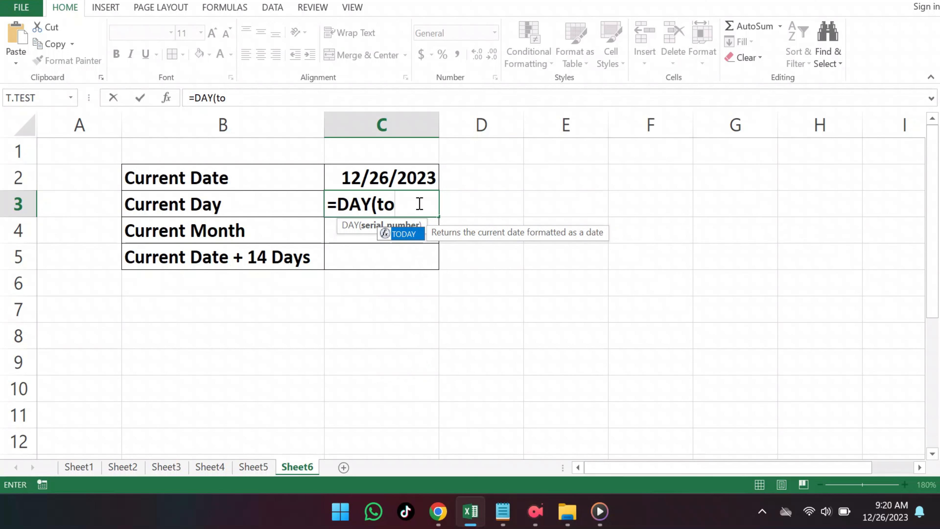
pyautogui.doubleClick(416, 234)
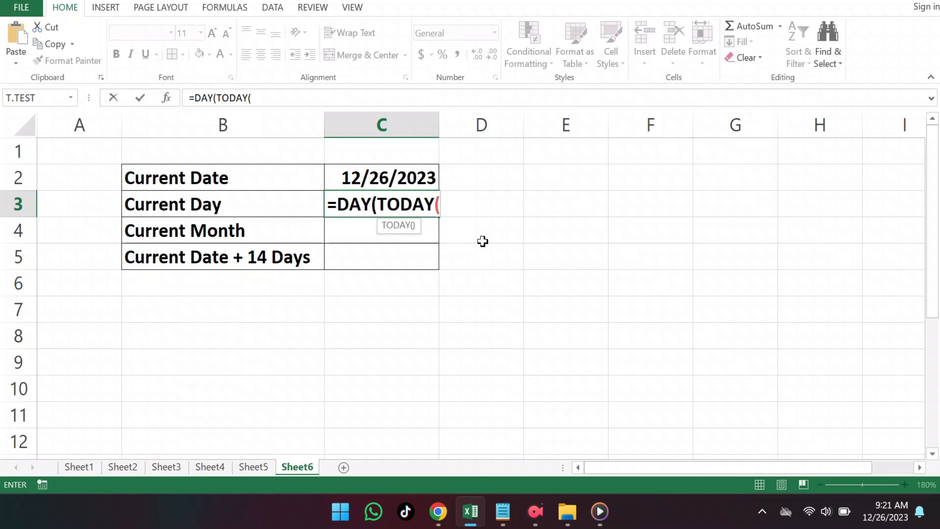
pyautogui.write(')')
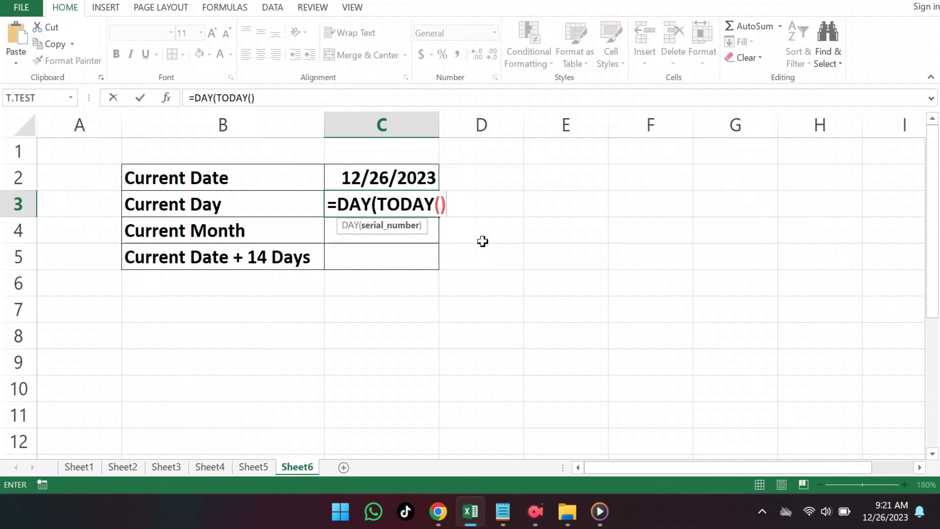
pyautogui.write(')')
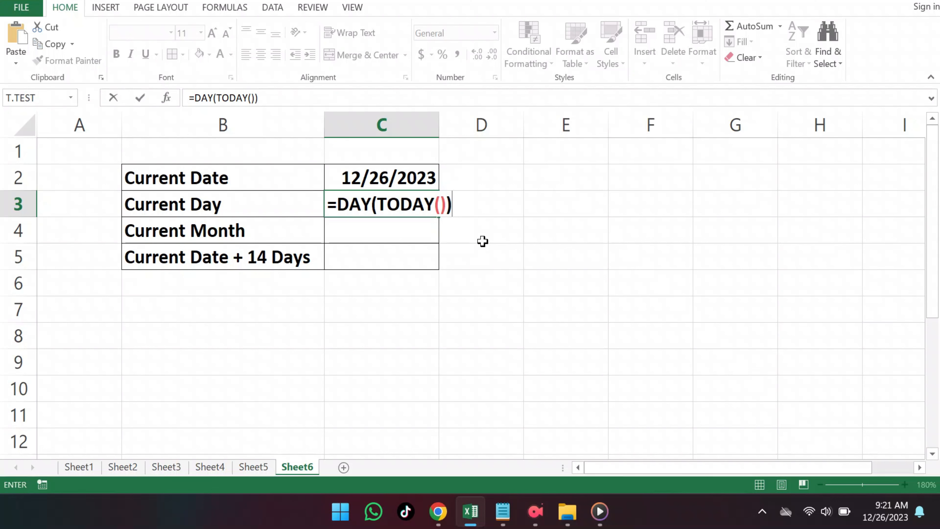
pyautogui.press('Return')
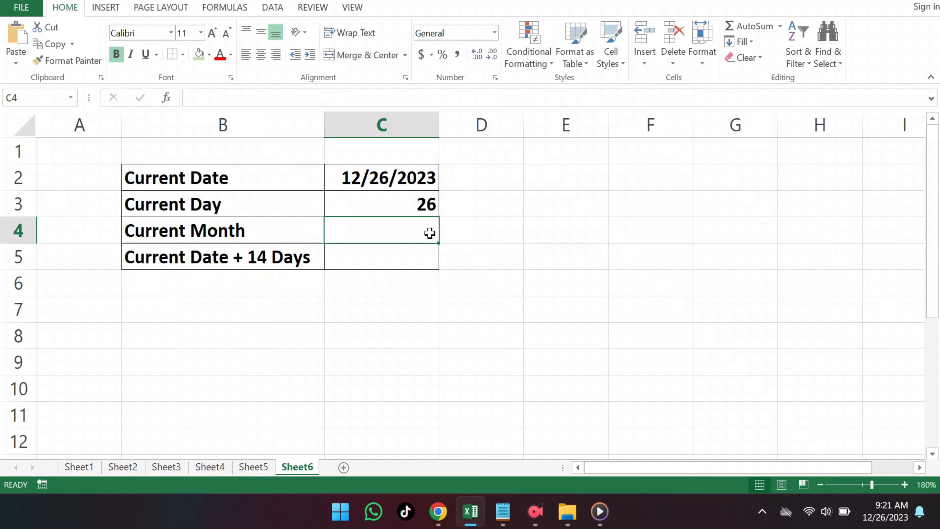
# Enter the formula =MONTH(TODAY()) in cell C4 to return the current month number
pyautogui.press('F2')
pyautogui.write('=')
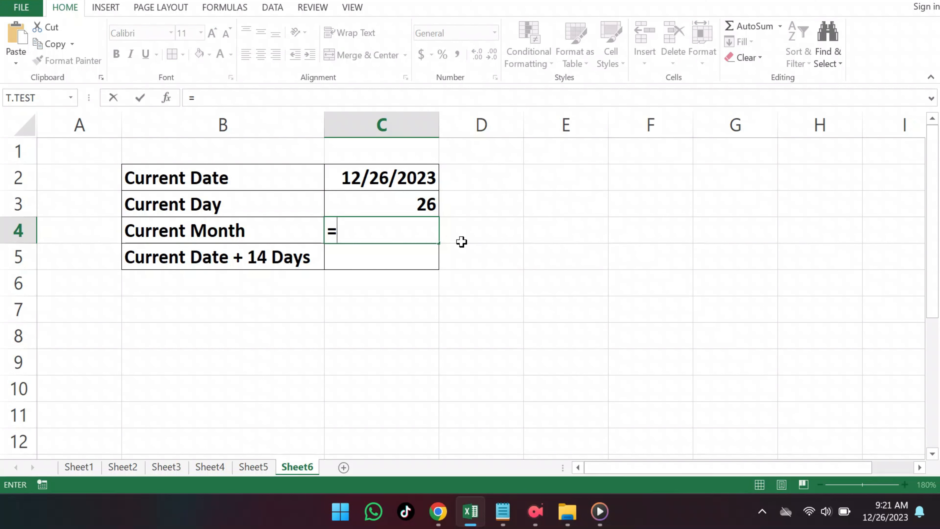
pyautogui.write('mon')
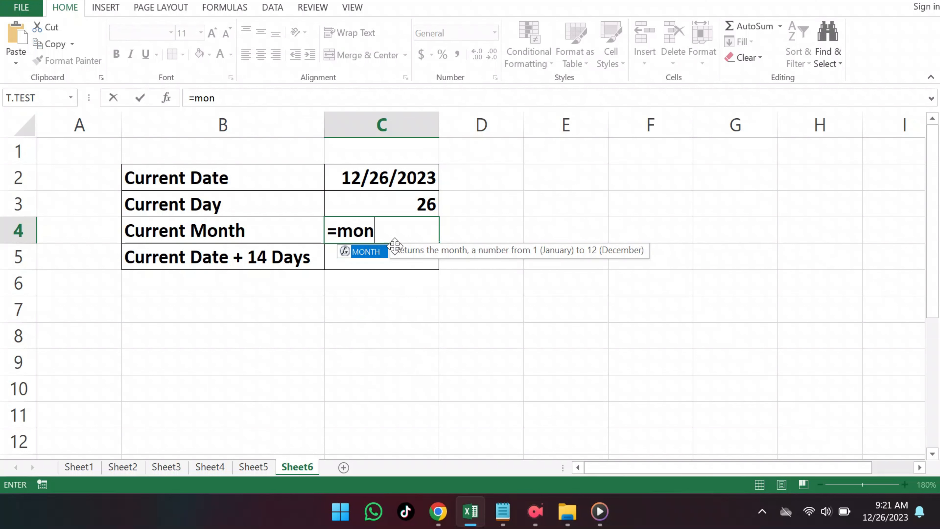
pyautogui.doubleClick(375, 252)
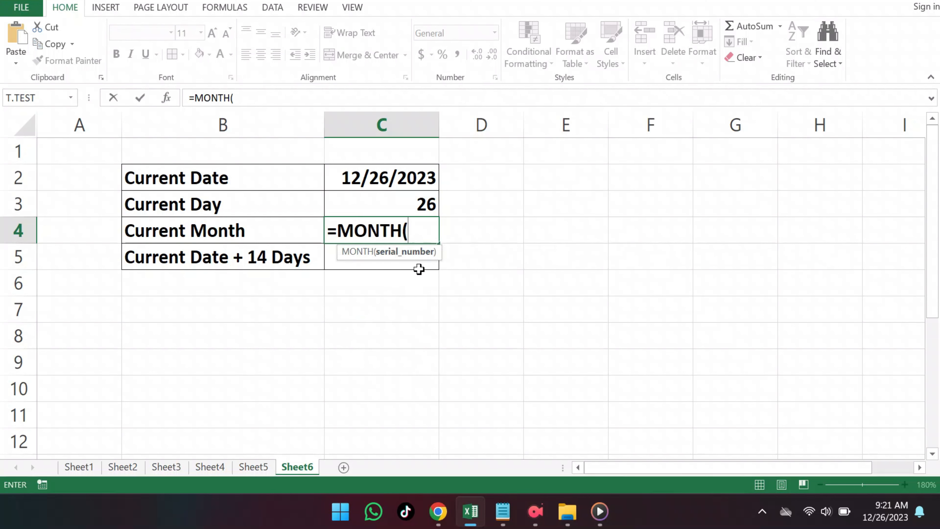
pyautogui.write('to')
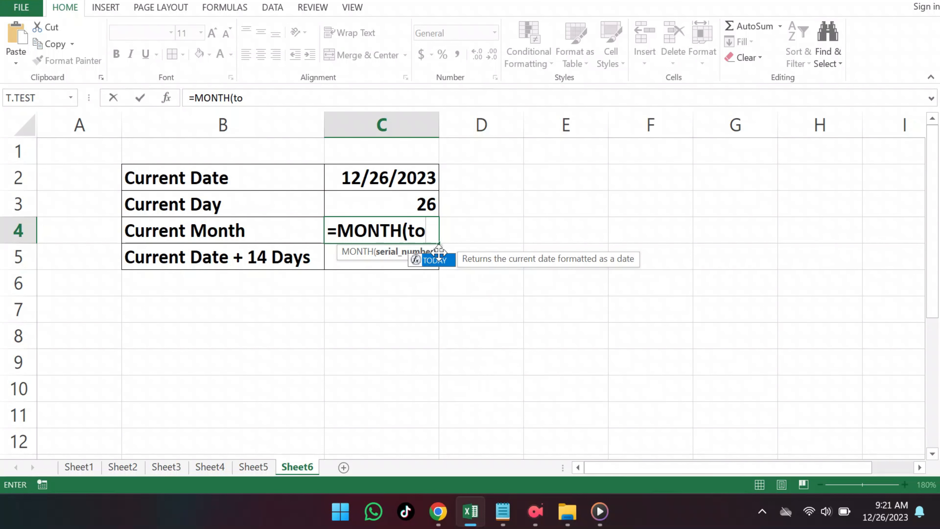
pyautogui.click(440, 261)
pyautogui.doubleClick(440, 260)
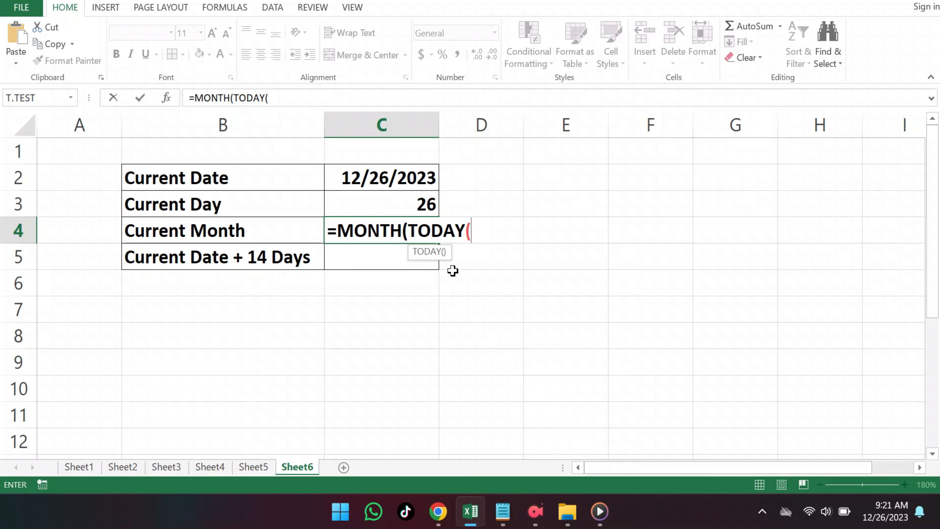
pyautogui.write('))')
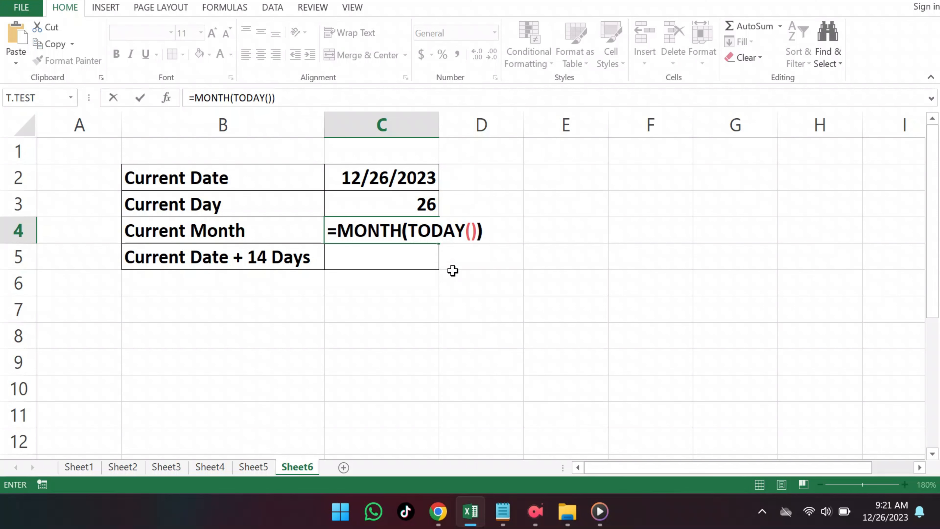
pyautogui.press('Return')
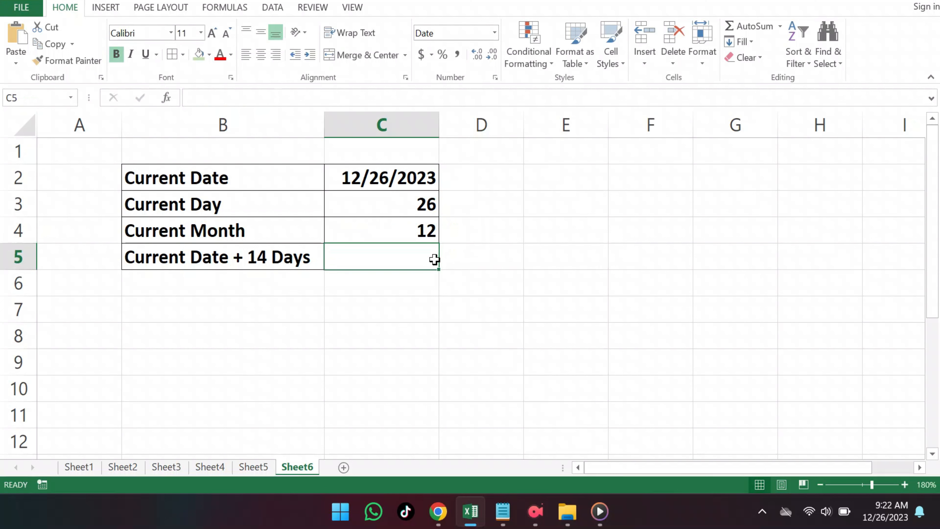
# Enter the formula =TODAY()+14 in cell C5 to calculate the date 14 days from today
pyautogui.doubleClick(434, 260)
pyautogui.write('=')
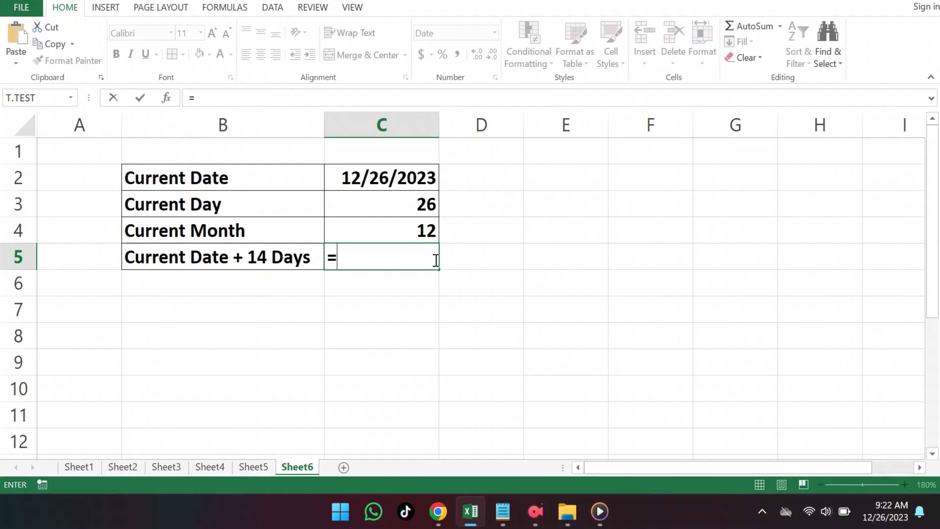
pyautogui.write('to')
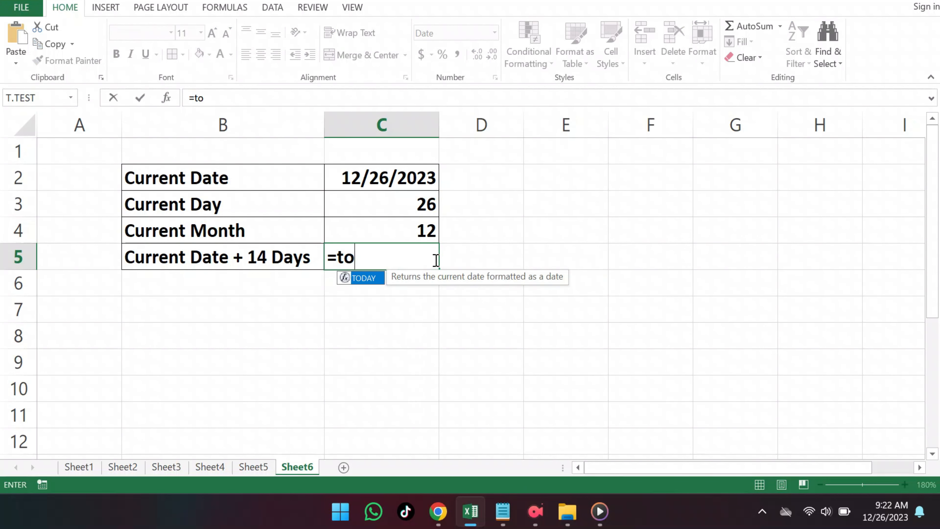
pyautogui.doubleClick(372, 278)
pyautogui.write(')')
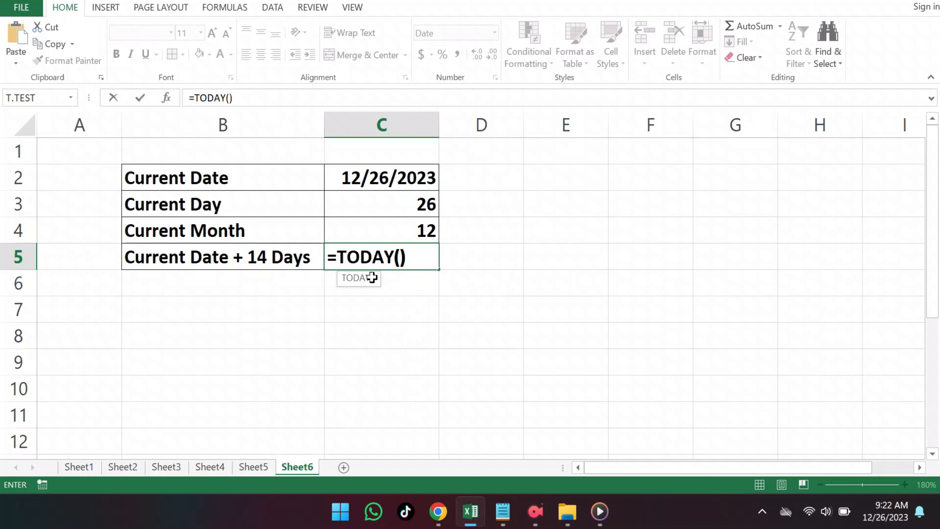
pyautogui.write('+14')
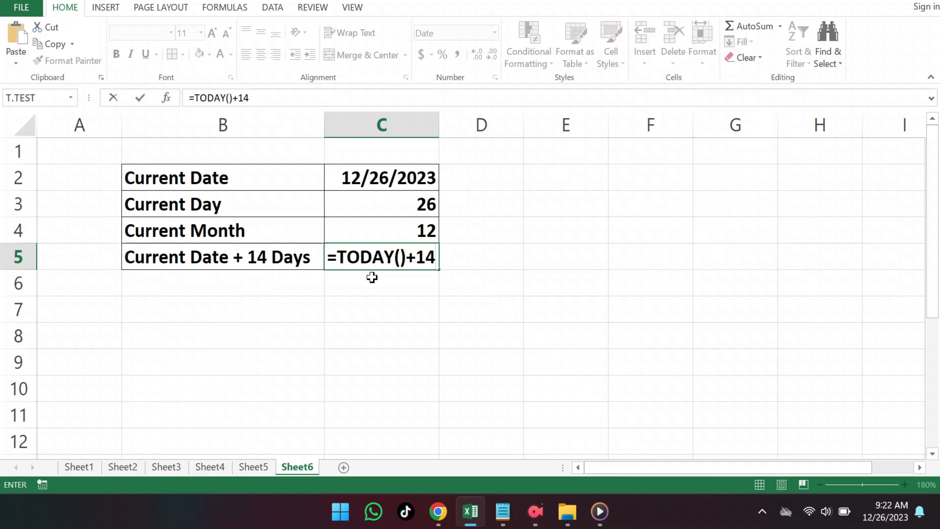
pyautogui.press('Return')
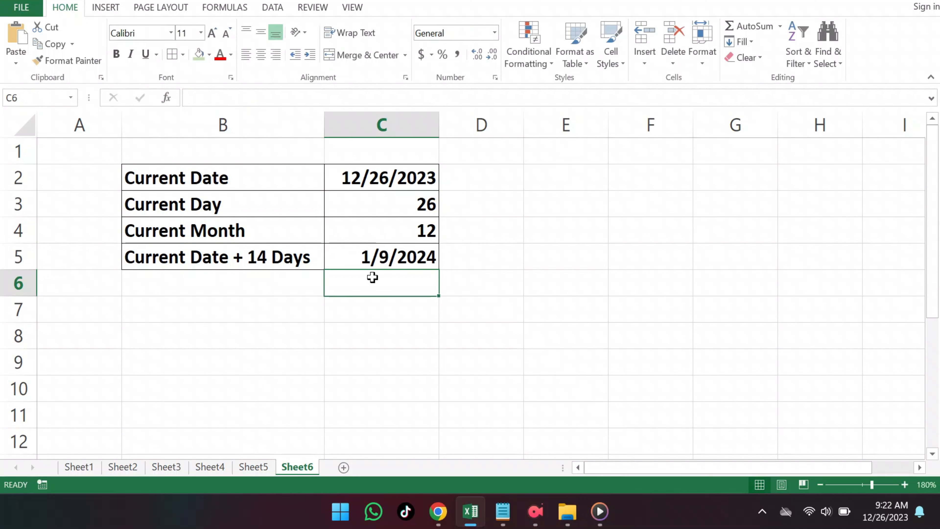